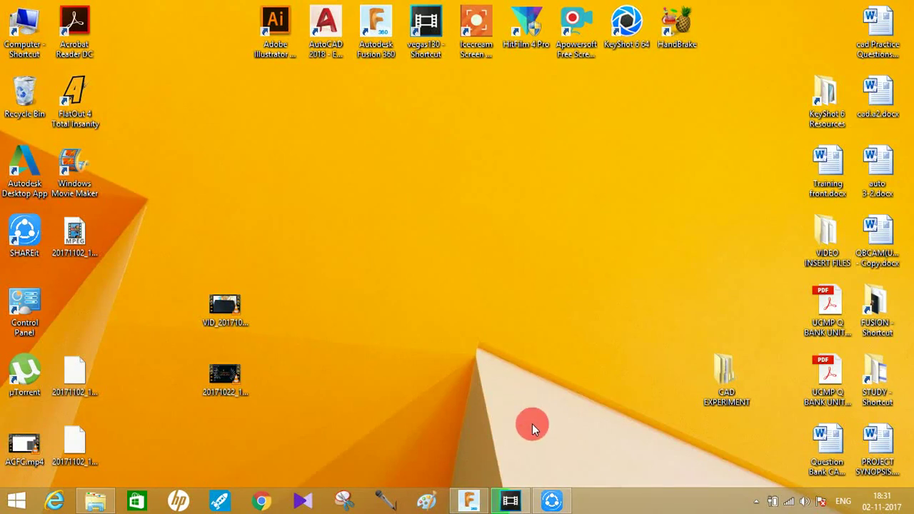
# Bring up the Fusion 360 design with box, cylinder, cone and torus, and orbit to inspect it.
pyautogui.click(485, 498)
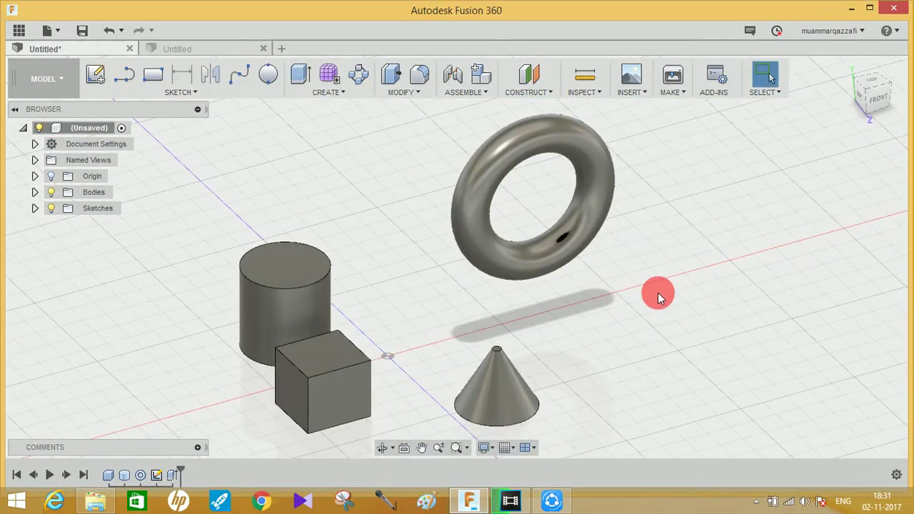
pyautogui.click(529, 93)
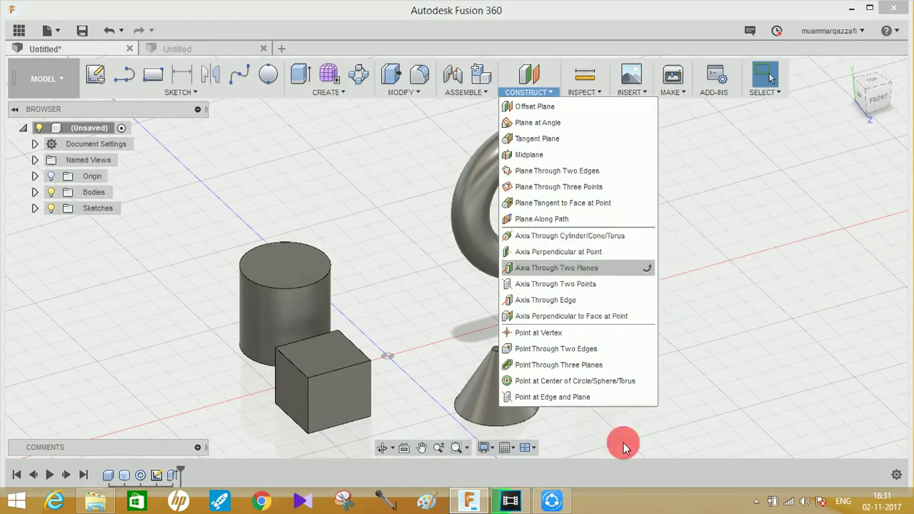
pyautogui.click(763, 346)
pyautogui.moveTo(693, 370); pyautogui.dragTo(644, 331)
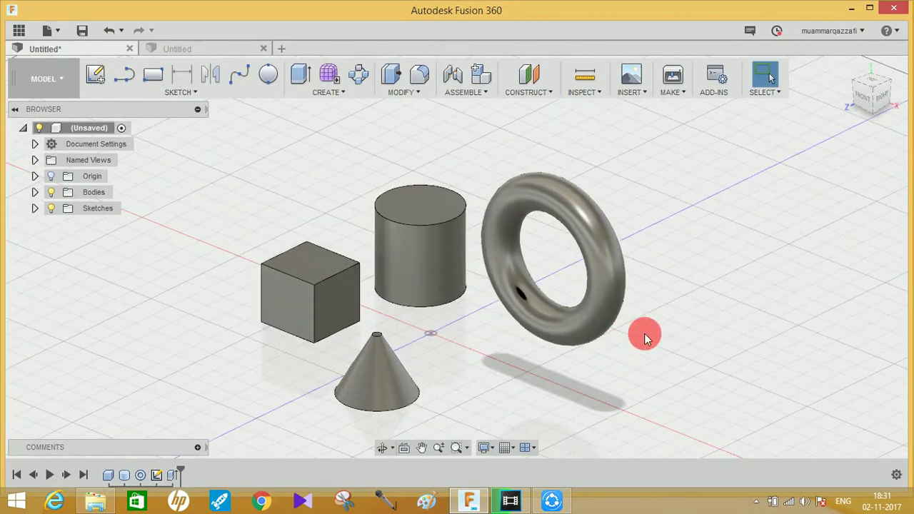
pyautogui.press('Escape')
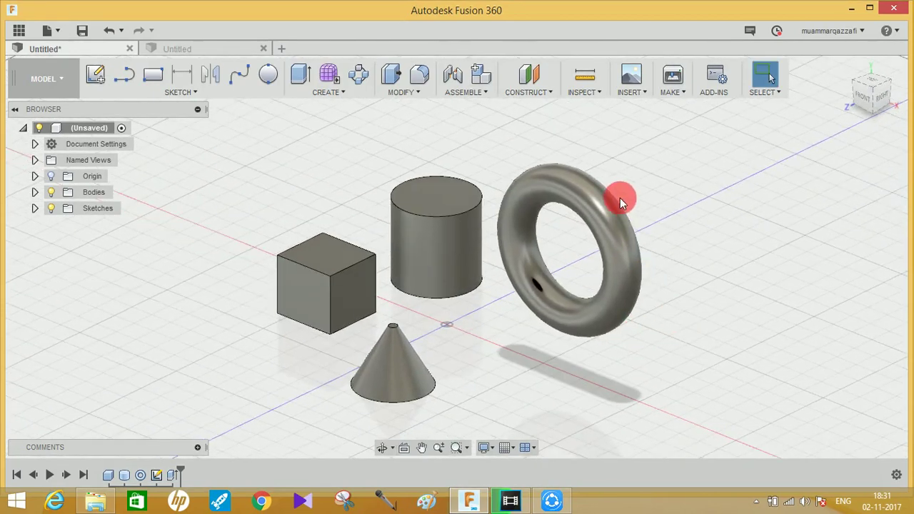
# Start the Axis Through Cylinder/Cone/Torus tool and pick the cylinder's side face.
pyautogui.click(530, 93)
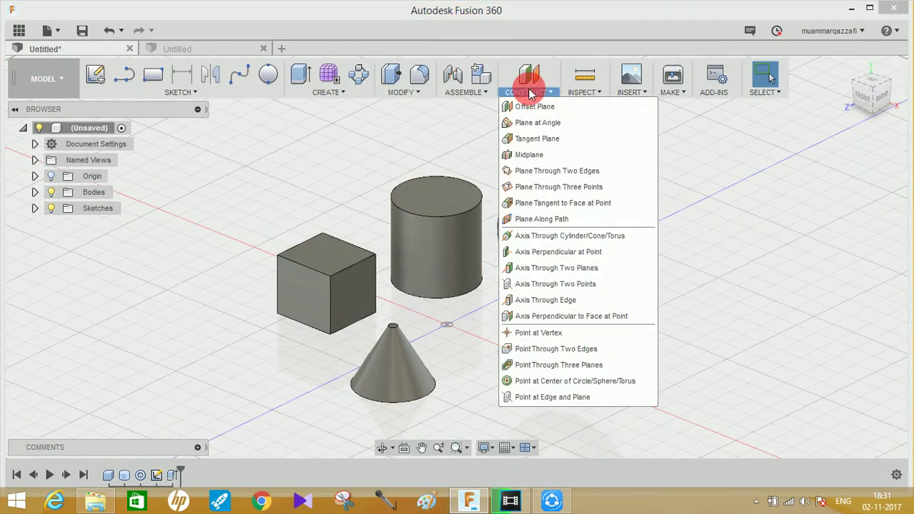
pyautogui.click(588, 242)
pyautogui.moveTo(632, 285); pyautogui.dragTo(599, 288, button='middle')
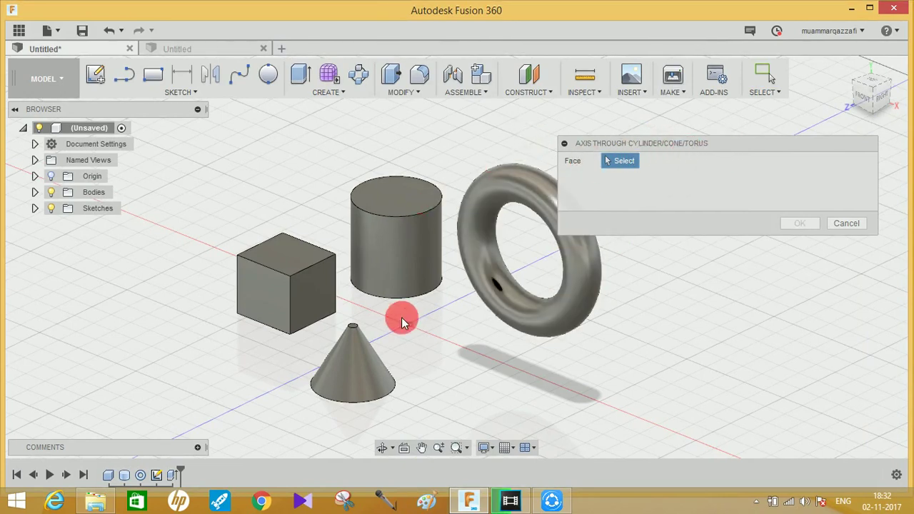
pyautogui.moveTo(401, 321); pyautogui.dragTo(367, 313, button='middle')
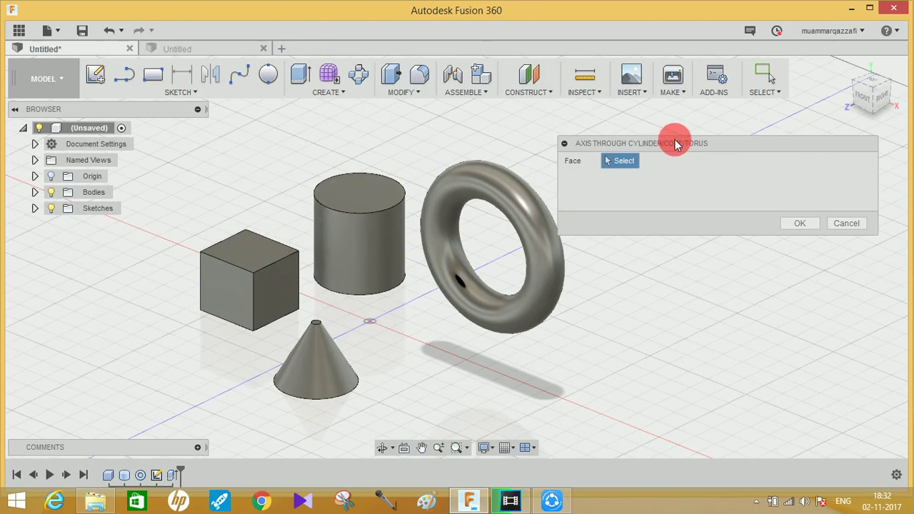
pyautogui.moveTo(676, 142); pyautogui.dragTo(662, 138)
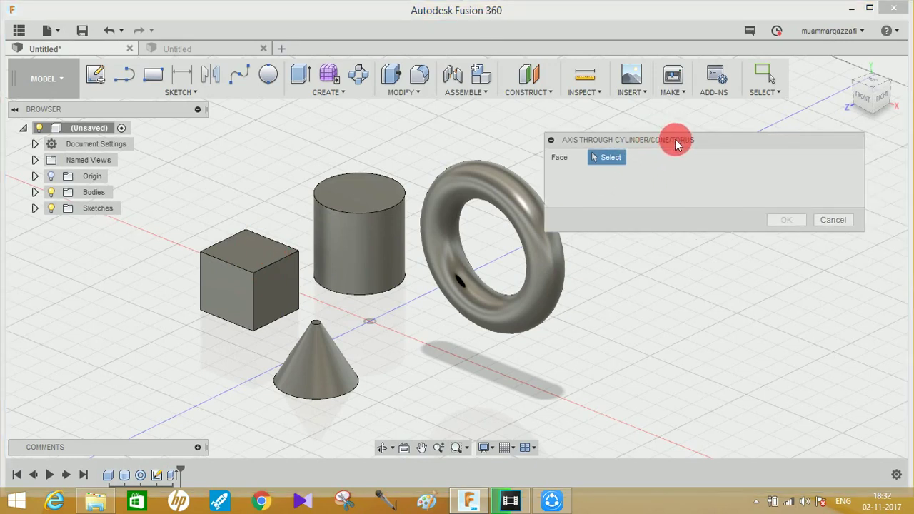
pyautogui.click(352, 247)
# Try the cylinder and cone faces, then create the construction axis through the torus centre.
pyautogui.keyDown('shift'); pyautogui.moveTo(361, 187); pyautogui.dragTo(299, 256, button='middle'); pyautogui.keyUp('shift')
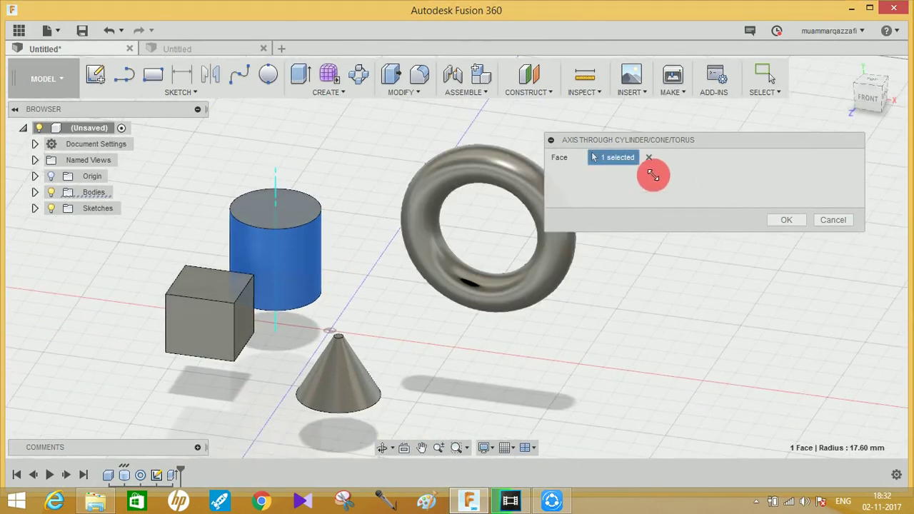
pyautogui.click(650, 159)
pyautogui.keyDown('shift'); pyautogui.moveTo(638, 296); pyautogui.dragTo(585, 269, button='middle'); pyautogui.keyUp('shift')
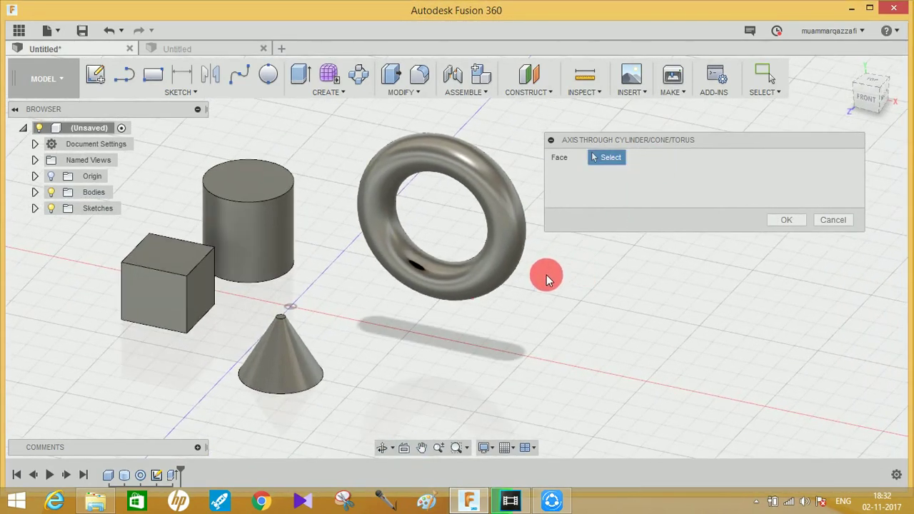
pyautogui.click(281, 360)
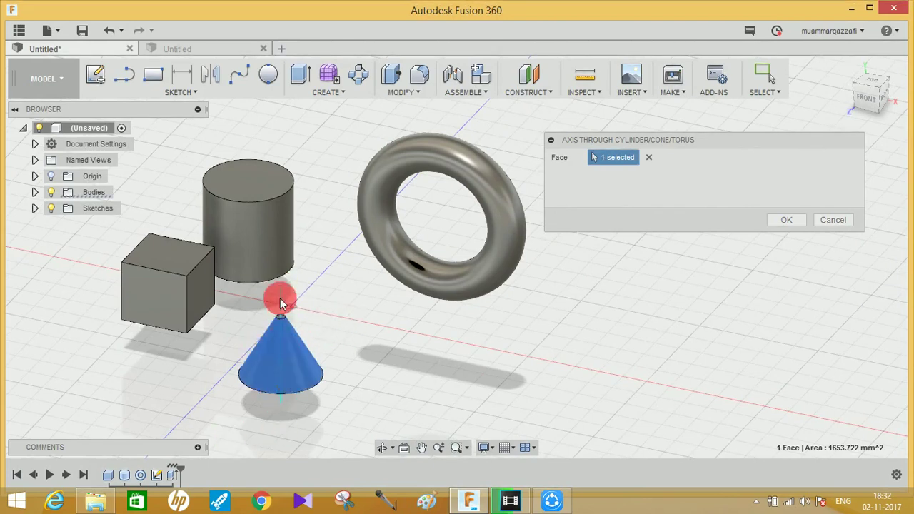
pyautogui.click(650, 160)
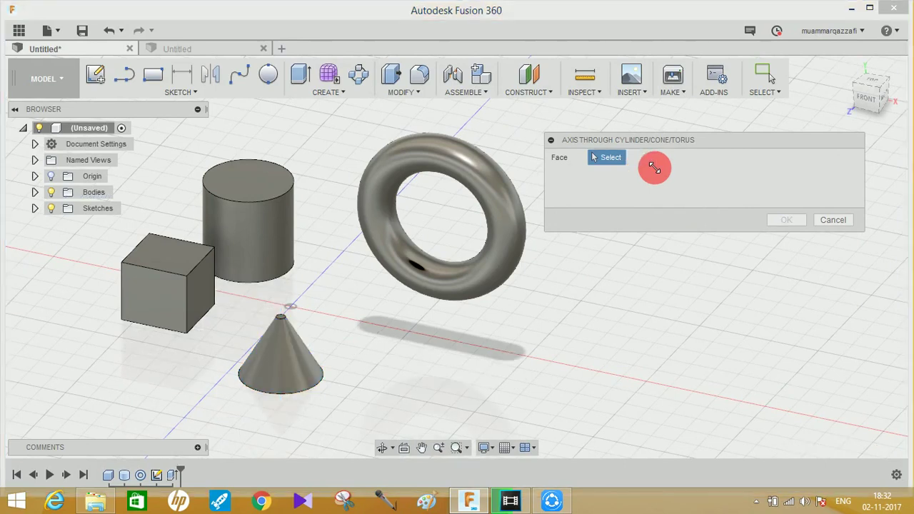
pyautogui.click(462, 170)
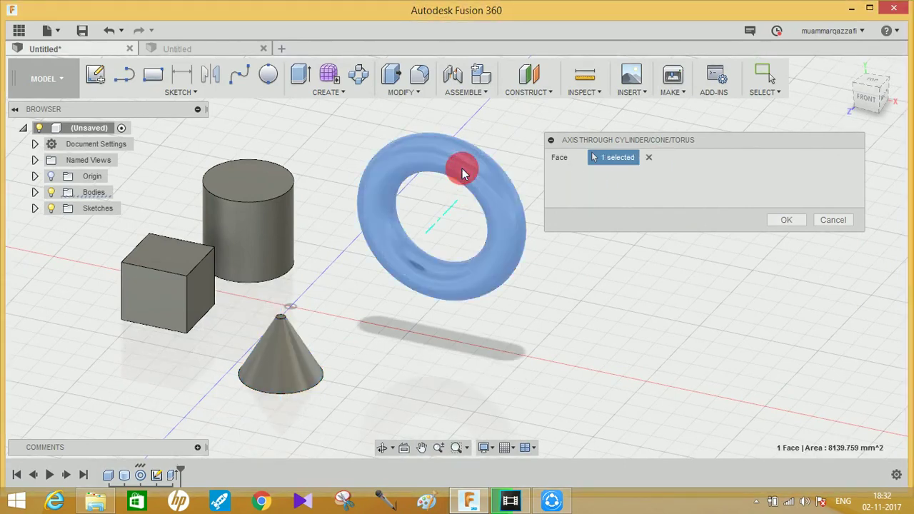
pyautogui.click(785, 220)
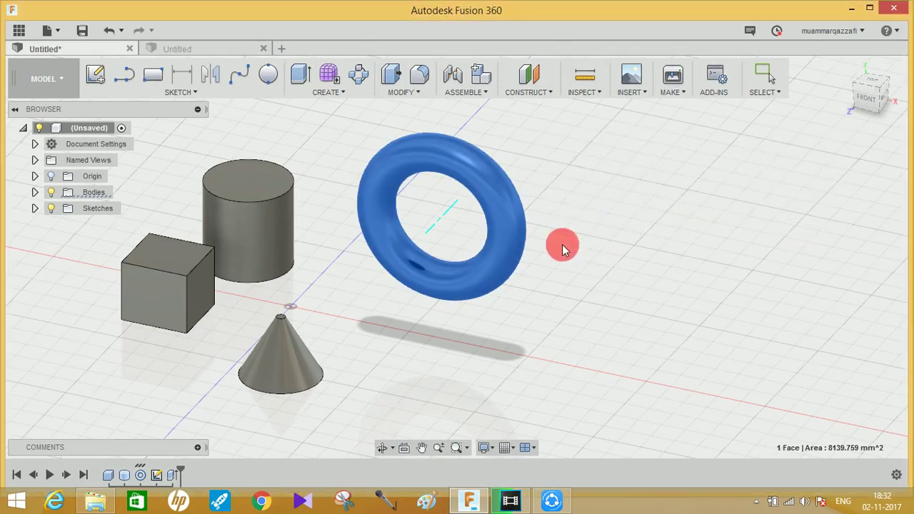
# Reorient the view and start the Axis Perpendicular at Point tool.
pyautogui.keyDown('shift'); pyautogui.moveTo(602, 224); pyautogui.dragTo(571, 204, button='middle'); pyautogui.keyUp('shift')
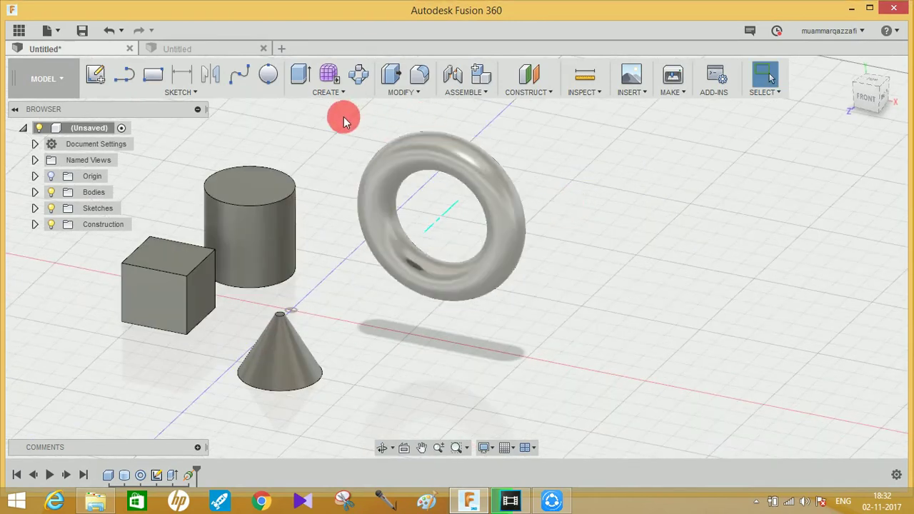
pyautogui.moveTo(661, 207); pyautogui.dragTo(659, 221, button='middle')
pyautogui.click(508, 92)
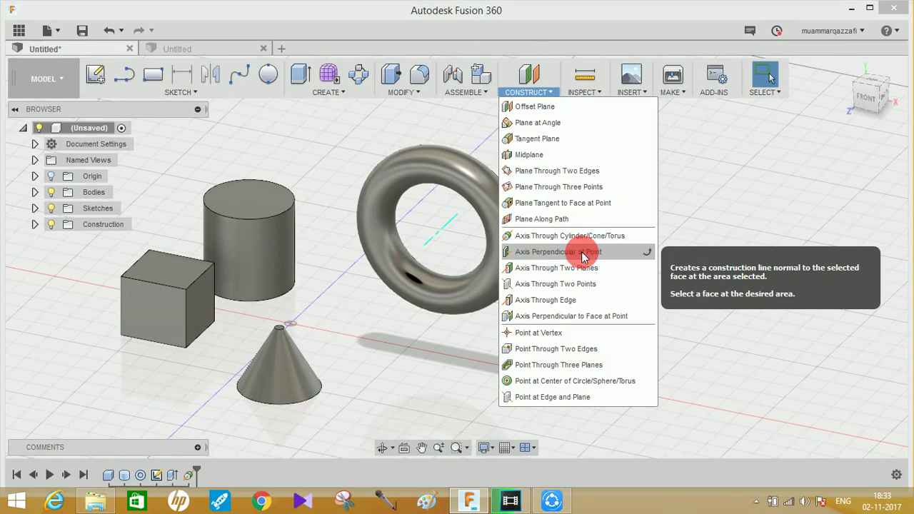
pyautogui.click(563, 251)
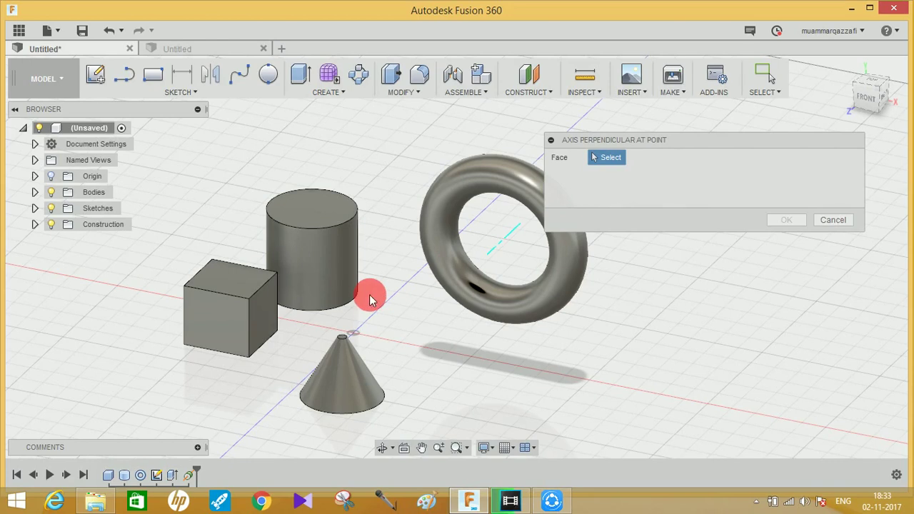
# Zoom in on the cylinder and pick its top face for the perpendicular axis.
pyautogui.moveTo(367, 296); pyautogui.dragTo(393, 290, button='middle')
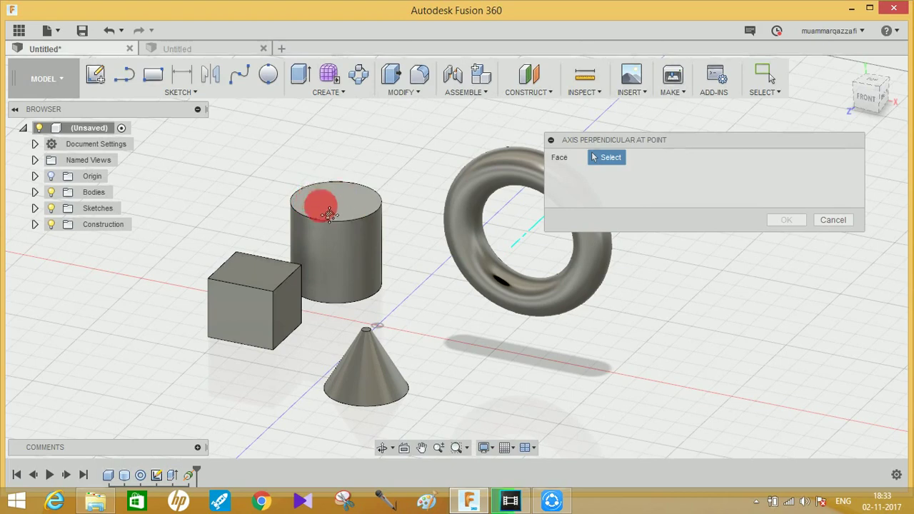
pyautogui.scroll(5, 359, 226)
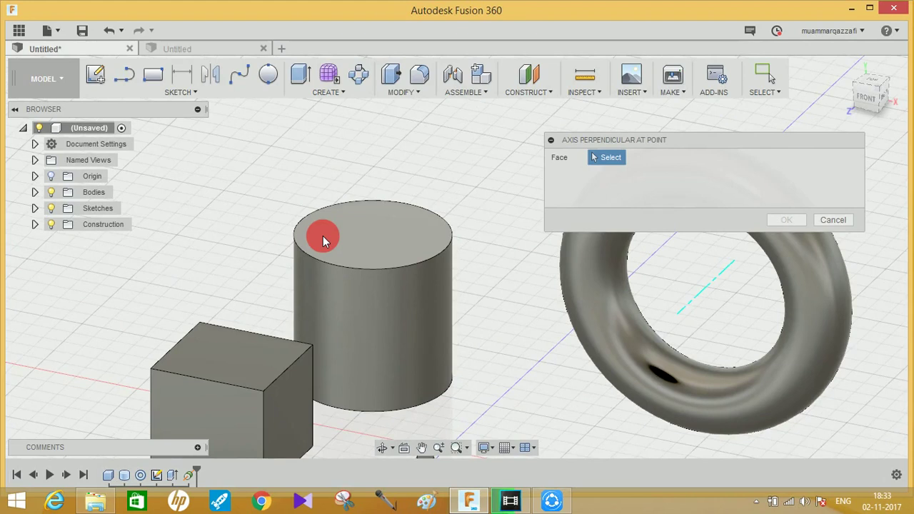
pyautogui.click(322, 238)
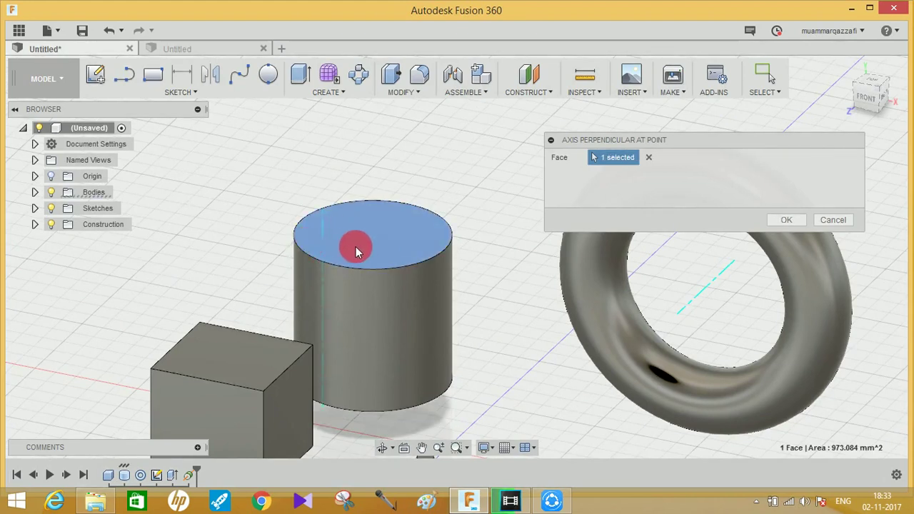
pyautogui.keyDown('shift'); pyautogui.moveTo(357, 257); pyautogui.dragTo(587, 182, button='middle'); pyautogui.keyUp('shift')
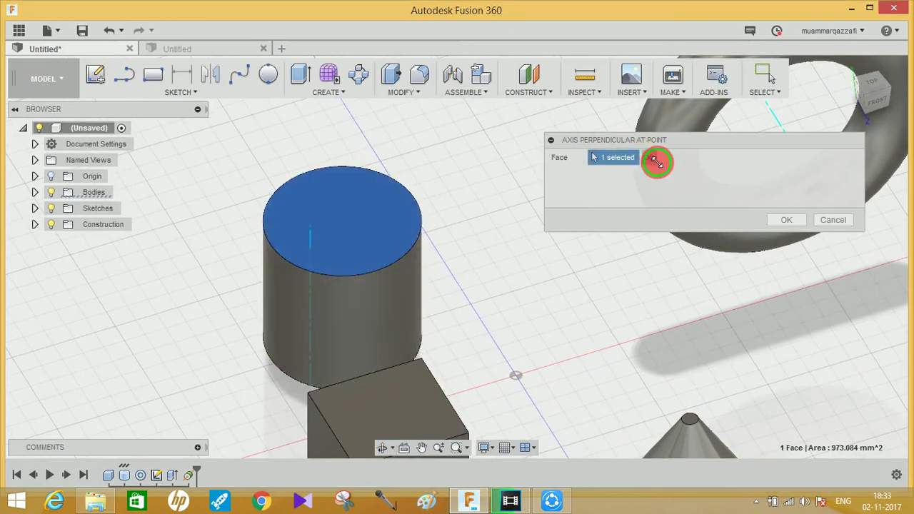
pyautogui.keyDown('shift'); pyautogui.moveTo(489, 319); pyautogui.dragTo(404, 337, button='middle'); pyautogui.keyUp('shift')
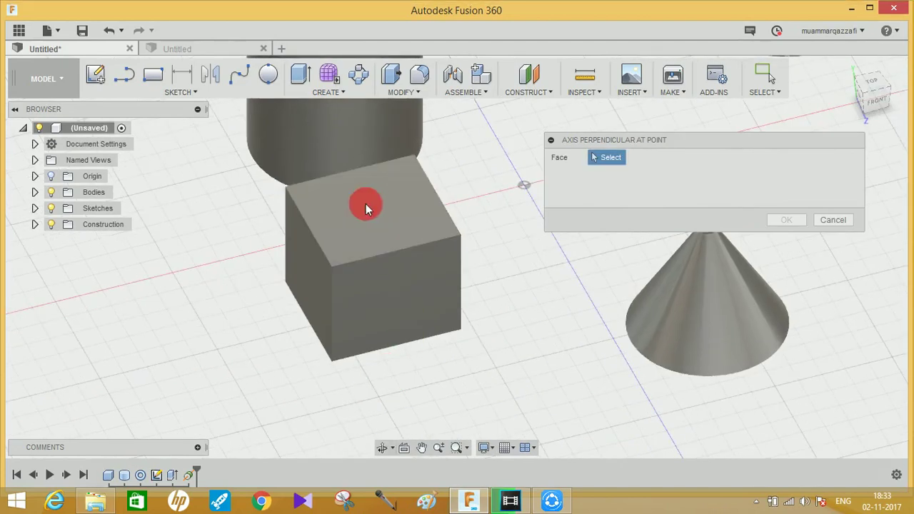
pyautogui.click(403, 187)
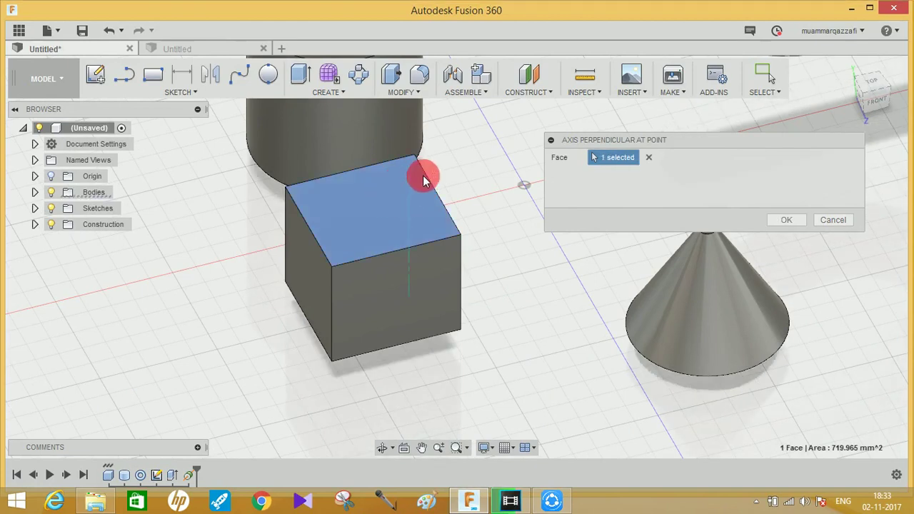
pyautogui.moveTo(471, 202)
pyautogui.keyDown('shift'); pyautogui.mouseDown(button='middle')
pyautogui.moveTo(393, 172)
pyautogui.moveTo(457, 193)
pyautogui.mouseUp(button='middle'); pyautogui.keyUp('shift')
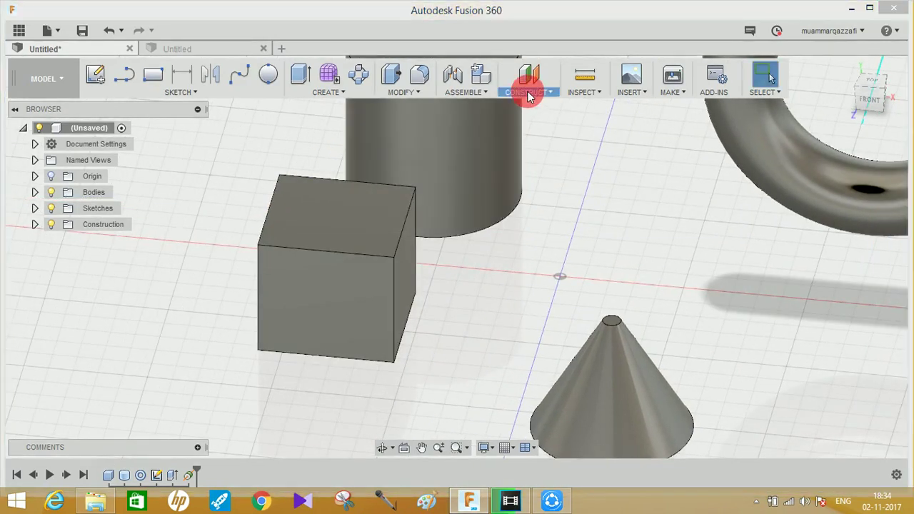
pyautogui.click(527, 91)
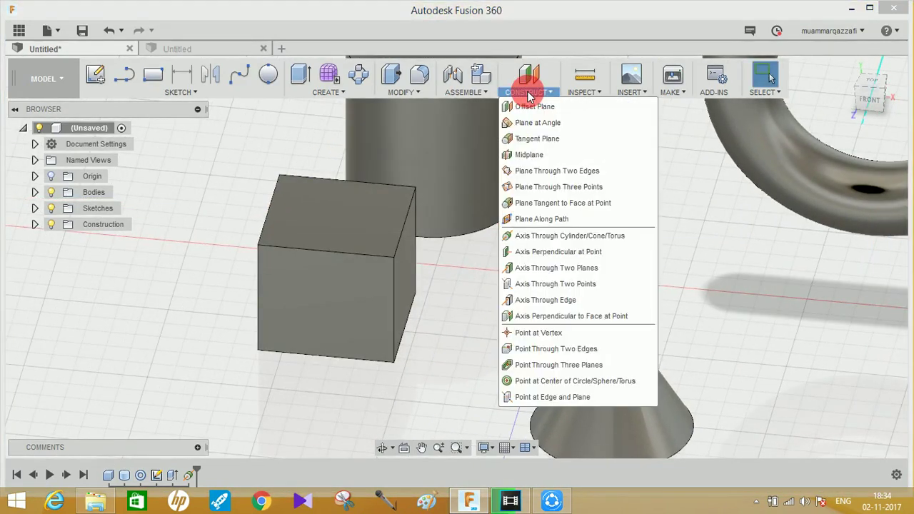
# Start Axis Through Two Planes, try the cube's right face with an origin plane, then clear them.
pyautogui.click(571, 271)
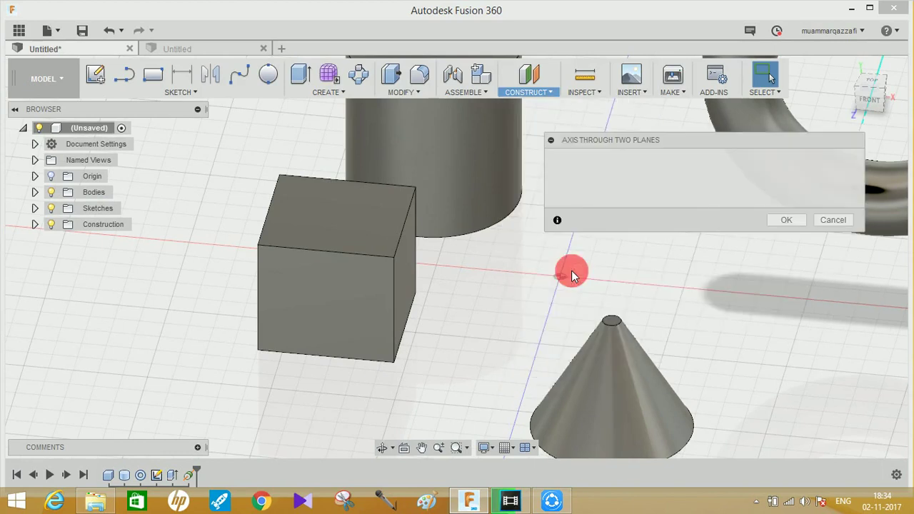
pyautogui.moveTo(473, 292); pyautogui.dragTo(376, 265, button='middle')
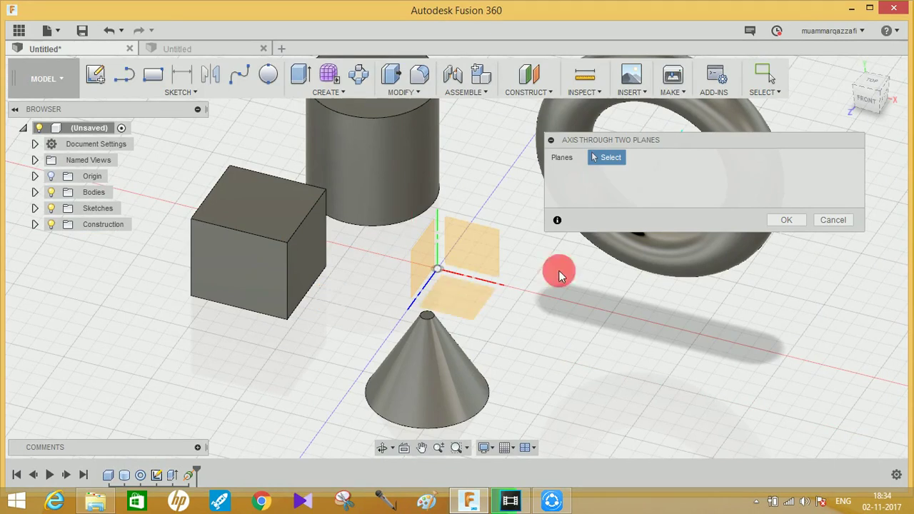
pyautogui.click(297, 250)
pyautogui.click(431, 269)
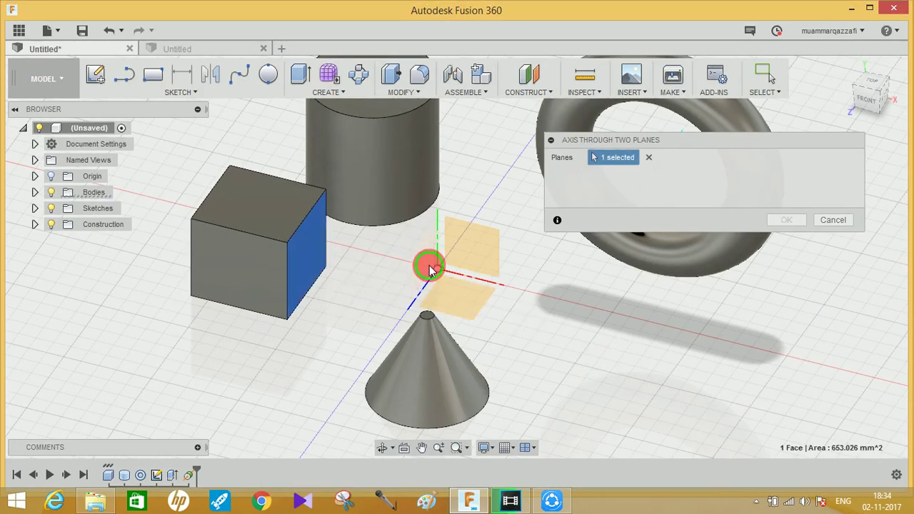
pyautogui.keyDown('shift'); pyautogui.moveTo(571, 250); pyautogui.dragTo(653, 157, button='middle'); pyautogui.keyUp('shift')
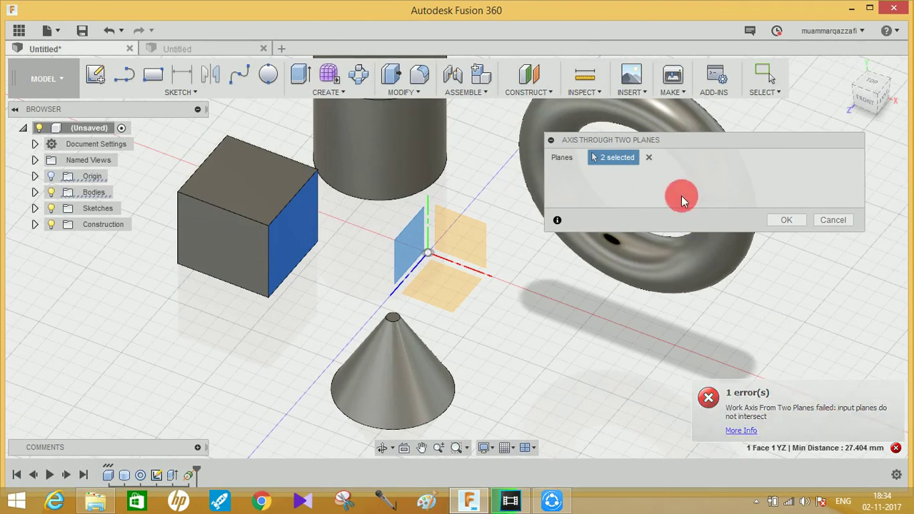
pyautogui.click(650, 160)
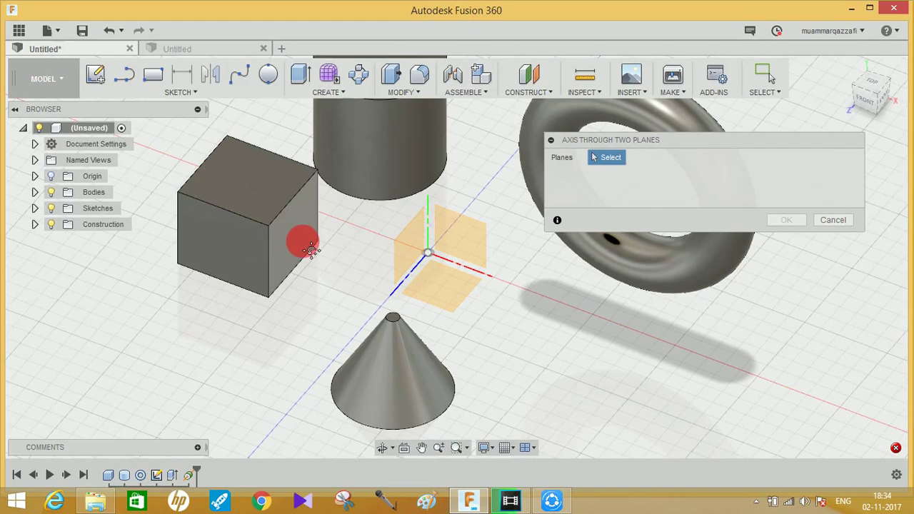
# Try the cube's top and front faces as the two planes, then clear them.
pyautogui.moveTo(310, 248); pyautogui.dragTo(325, 260, button='middle')
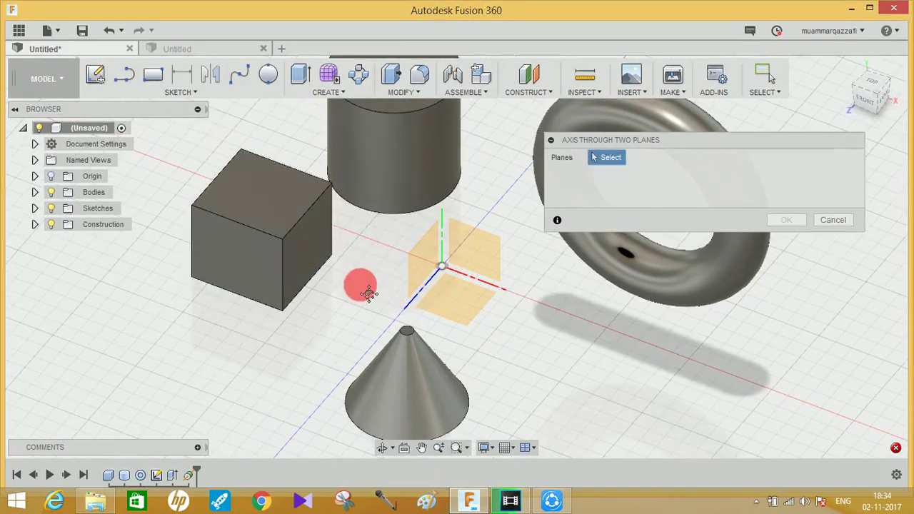
pyautogui.moveTo(368, 293); pyautogui.dragTo(370, 290, button='middle')
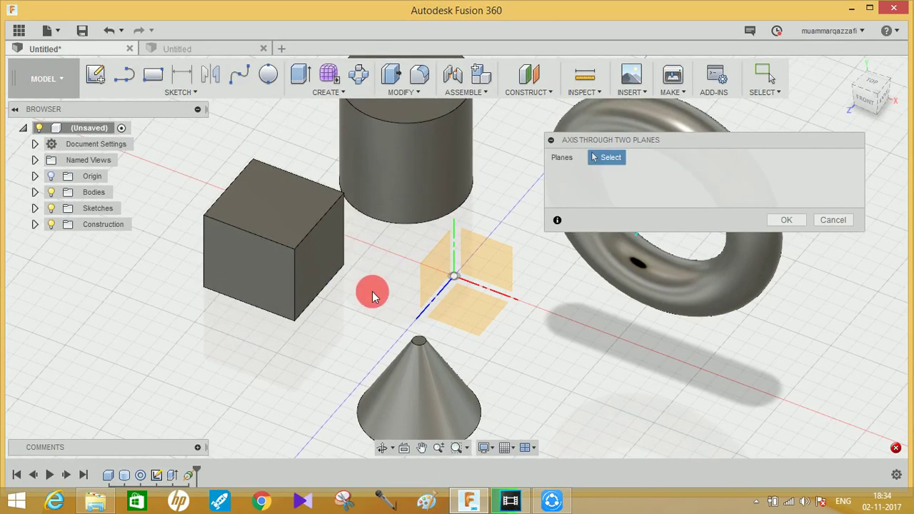
pyautogui.click(265, 197)
pyautogui.click(259, 281)
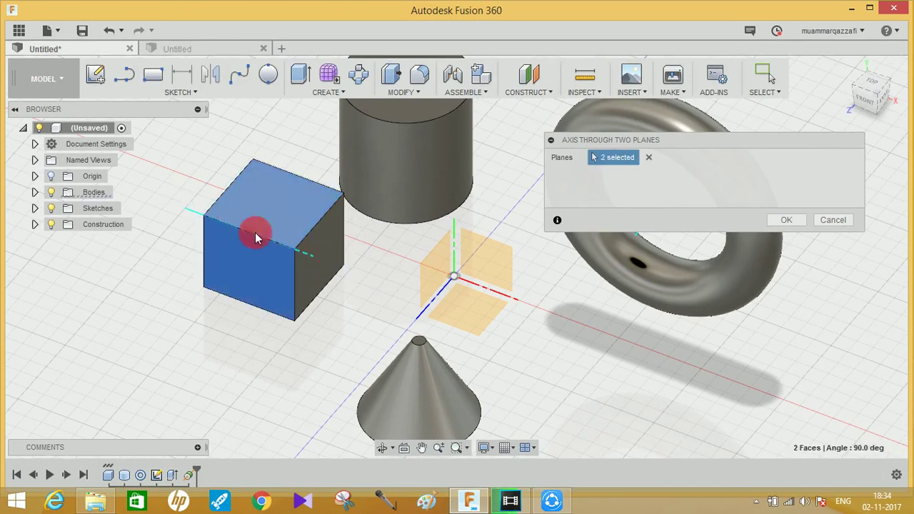
pyautogui.scroll(4, 249, 255)
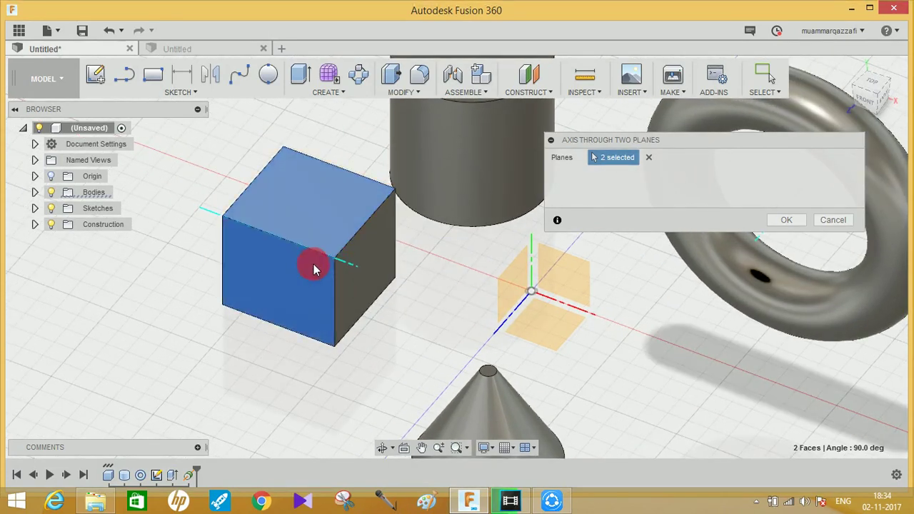
pyautogui.keyDown('shift'); pyautogui.moveTo(310, 249); pyautogui.dragTo(330, 254, button='middle'); pyautogui.keyUp('shift')
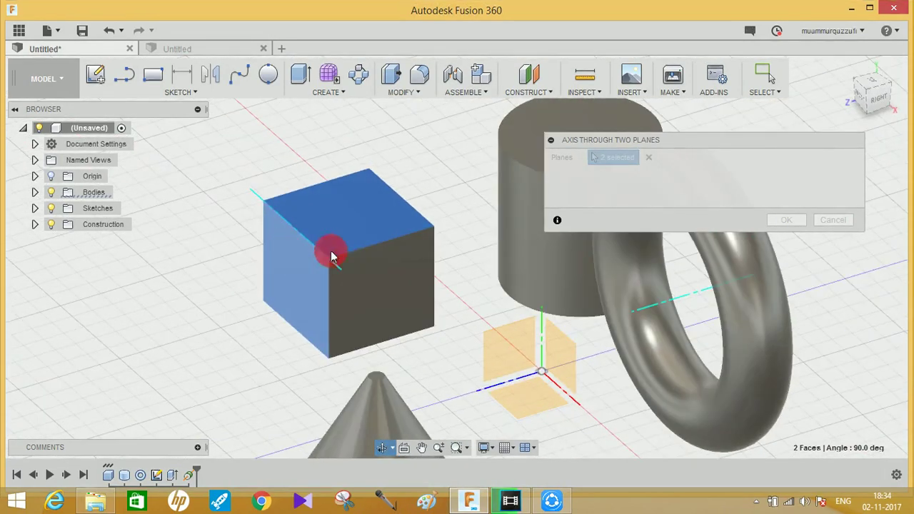
pyautogui.click(648, 157)
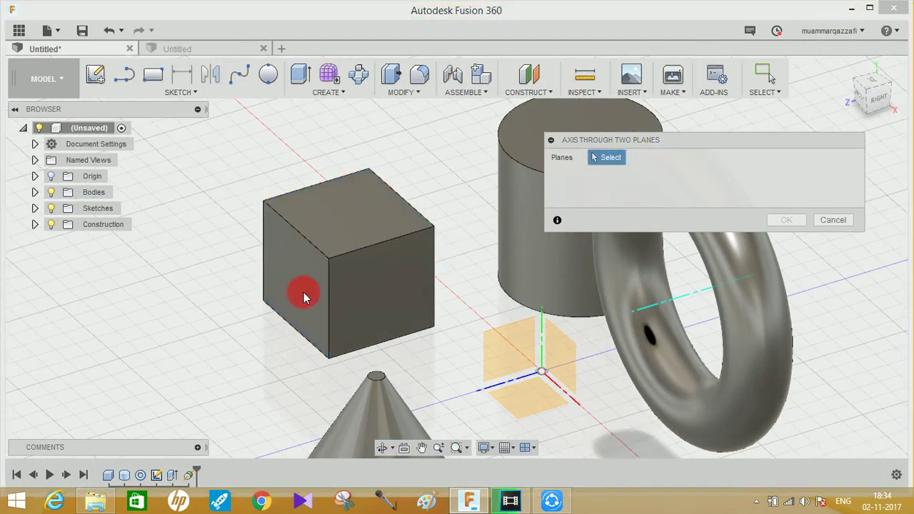
# Create the axis where the cube's left and front-right faces meet.
pyautogui.click(304, 295)
pyautogui.click(390, 291)
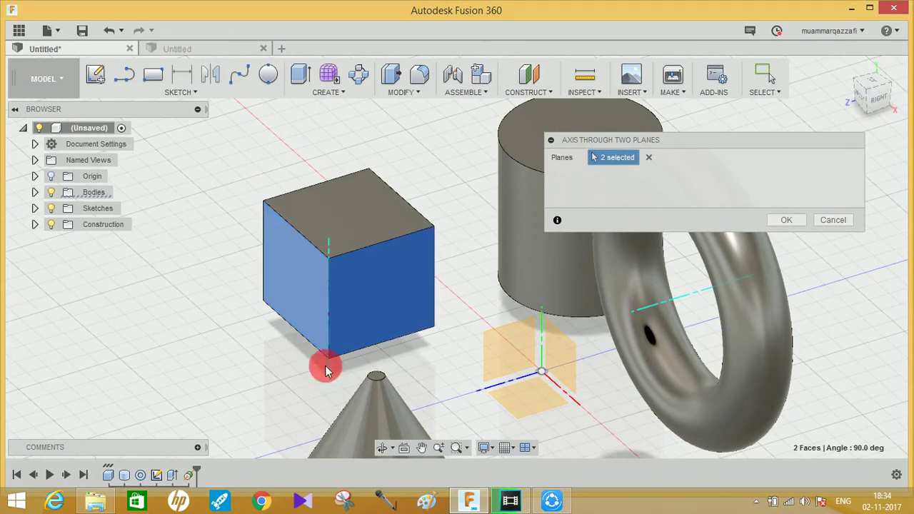
pyautogui.click(786, 220)
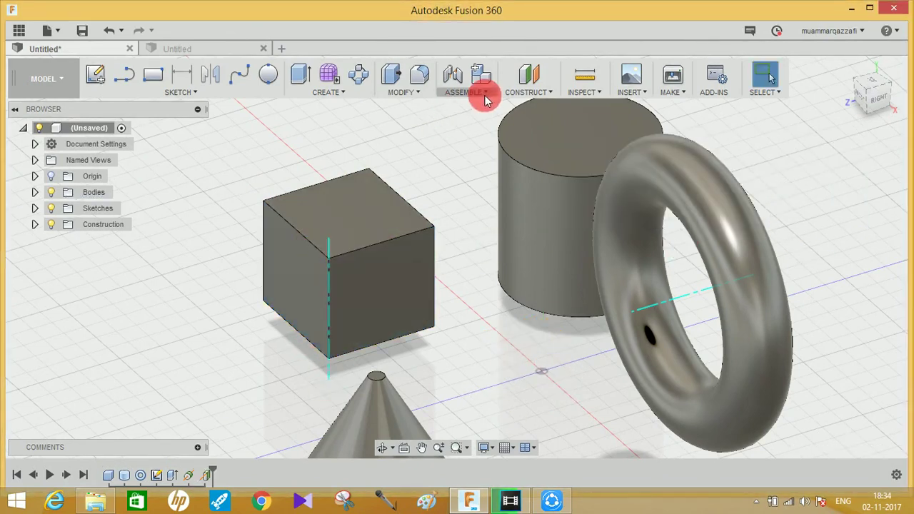
pyautogui.click(523, 97)
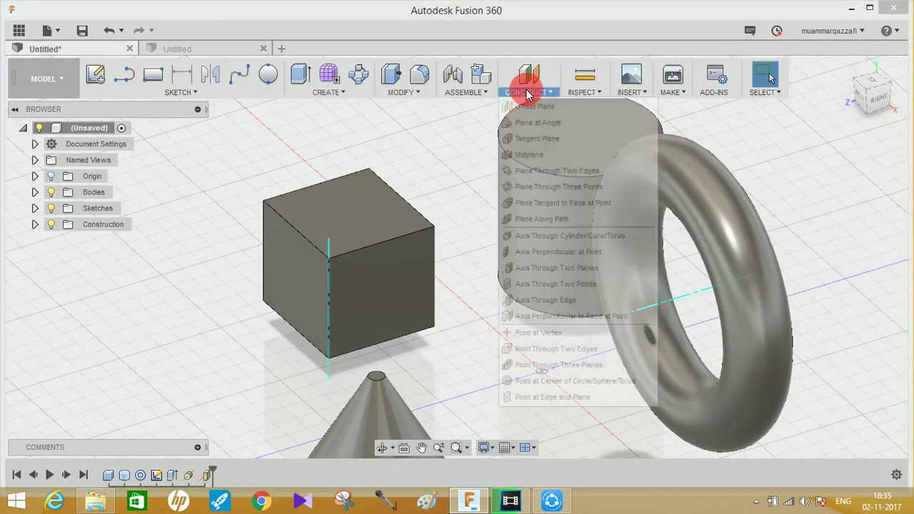
# Start Axis Through Two Points, try a first pair of cube corners, then clear them.
pyautogui.click(561, 285)
pyautogui.click(468, 334)
pyautogui.moveTo(467, 335)
pyautogui.keyDown('shift'); pyautogui.mouseDown(button='middle')
pyautogui.moveTo(432, 336)
pyautogui.moveTo(474, 341)
pyautogui.moveTo(479, 333)
pyautogui.mouseUp(button='middle'); pyautogui.keyUp('shift')
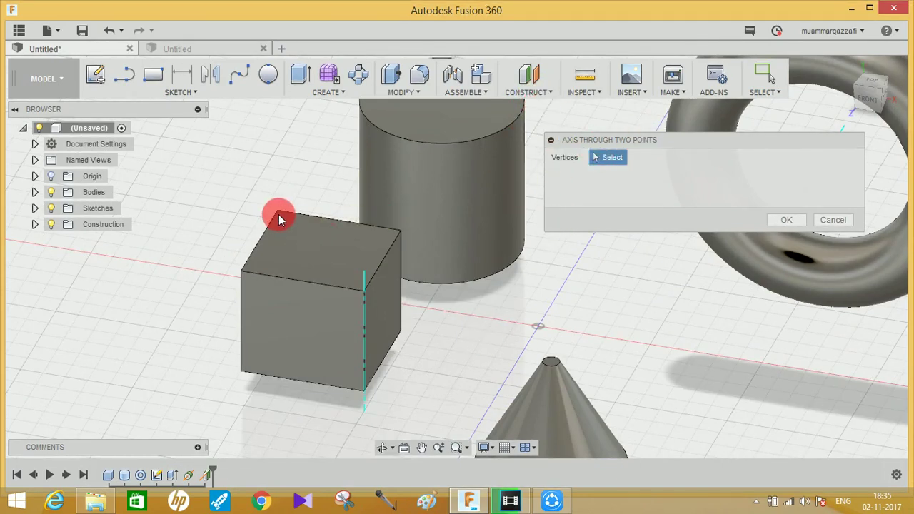
pyautogui.click(241, 273)
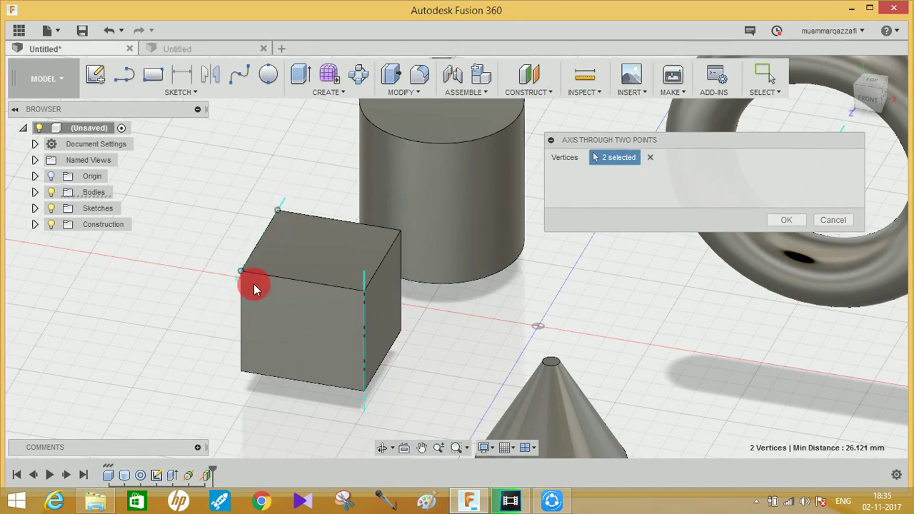
pyautogui.keyDown('shift'); pyautogui.moveTo(277, 290); pyautogui.dragTo(319, 289, button='middle'); pyautogui.keyUp('shift')
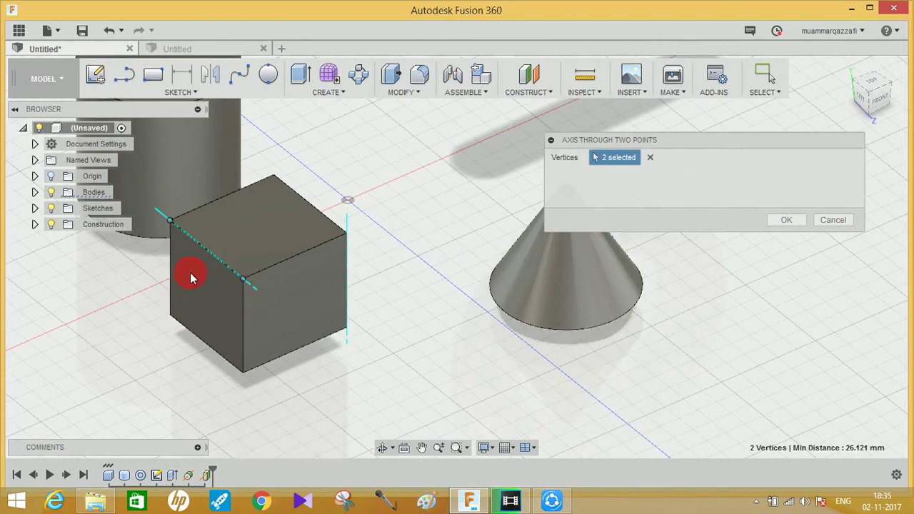
pyautogui.click(649, 157)
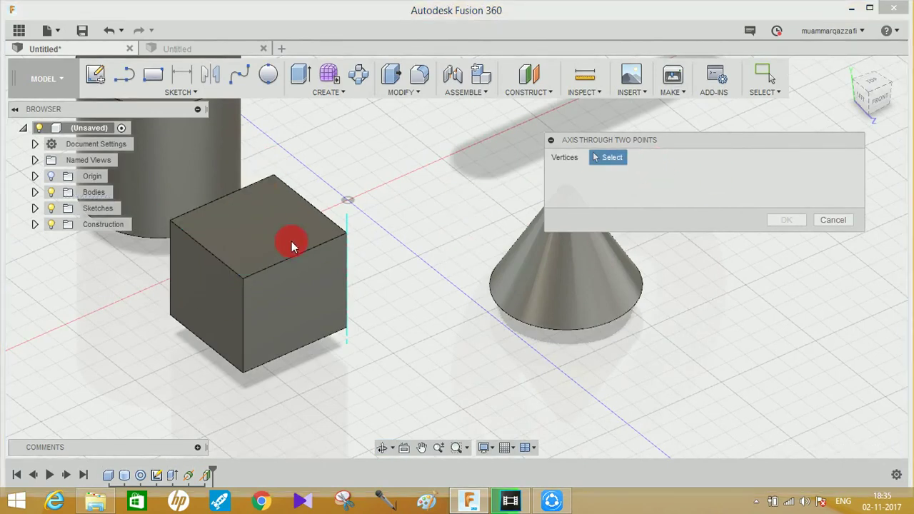
# Create the diagonal axis through the cube's top-left and bottom-right corners and return to Home view.
pyautogui.keyDown('shift'); pyautogui.moveTo(330, 232); pyautogui.dragTo(178, 237, button='middle'); pyautogui.keyUp('shift')
pyautogui.click(178, 236)
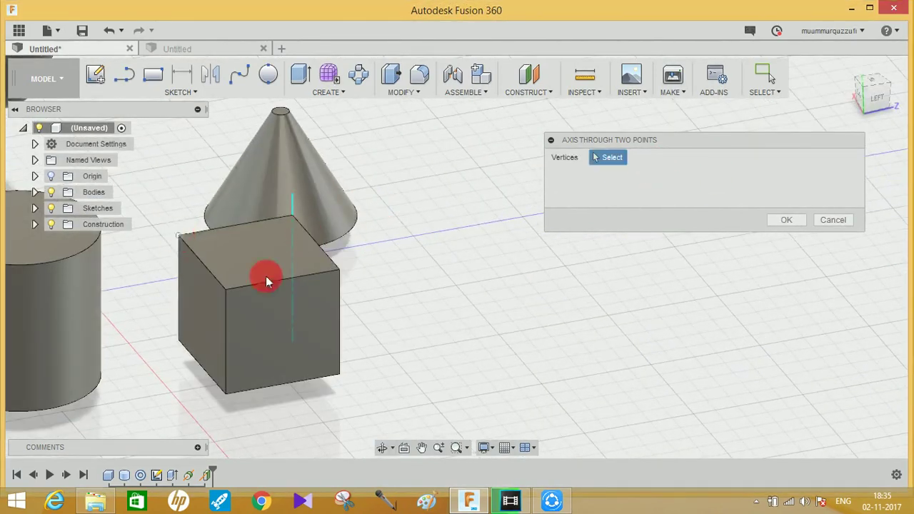
pyautogui.click(340, 372)
pyautogui.keyDown('shift'); pyautogui.moveTo(398, 355); pyautogui.dragTo(777, 230, button='middle'); pyautogui.keyUp('shift')
pyautogui.click(786, 220)
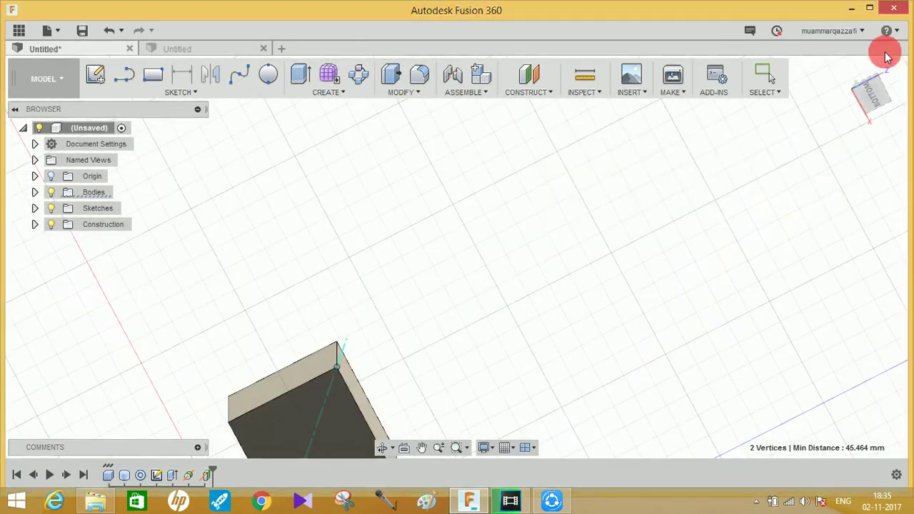
pyautogui.click(848, 68)
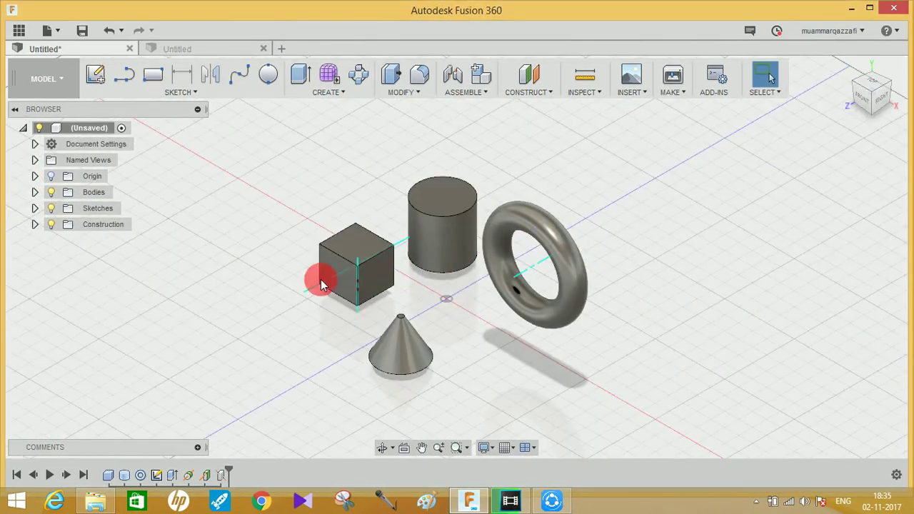
pyautogui.scroll(5, 382, 271)
pyautogui.keyDown('shift'); pyautogui.moveTo(382, 271); pyautogui.dragTo(438, 249, button='middle'); pyautogui.keyUp('shift')
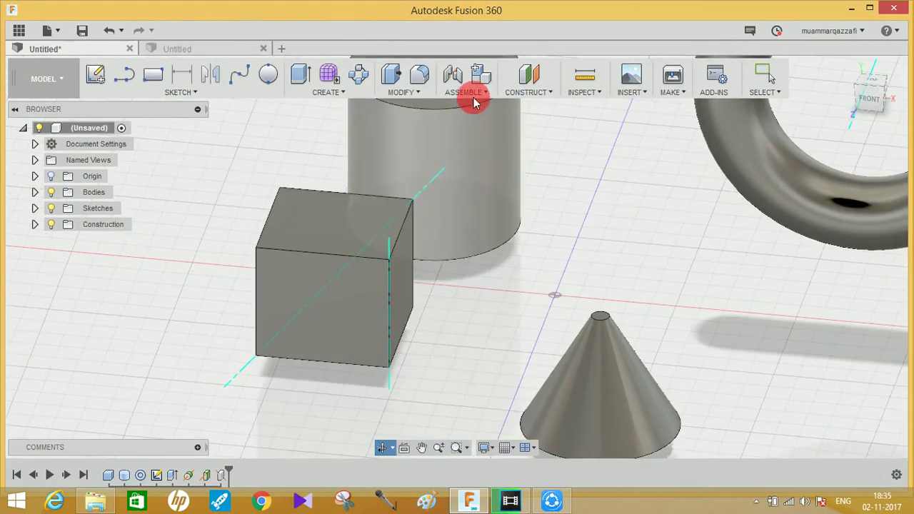
# Create a construction axis along the cube's front top edge with Axis Through Edge.
pyautogui.click(529, 89)
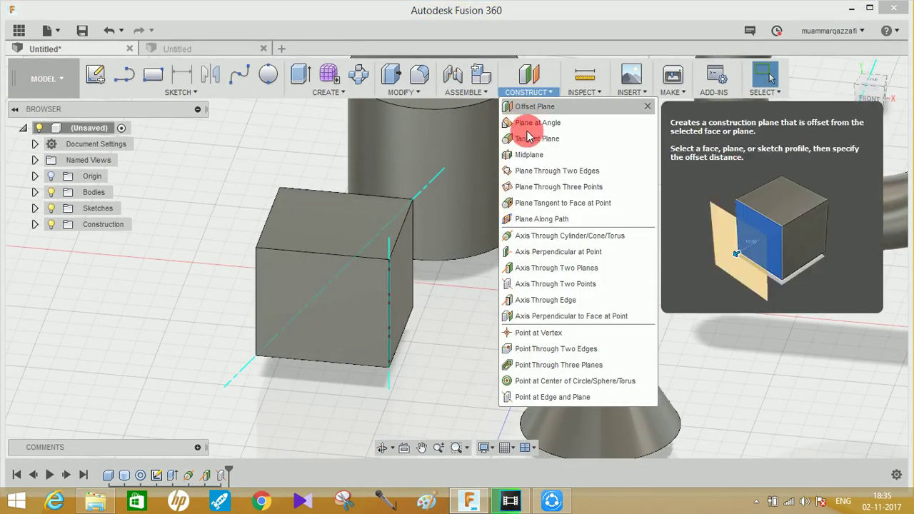
pyautogui.click(548, 301)
pyautogui.keyDown('shift'); pyautogui.moveTo(492, 302); pyautogui.dragTo(311, 273, button='middle'); pyautogui.keyUp('shift')
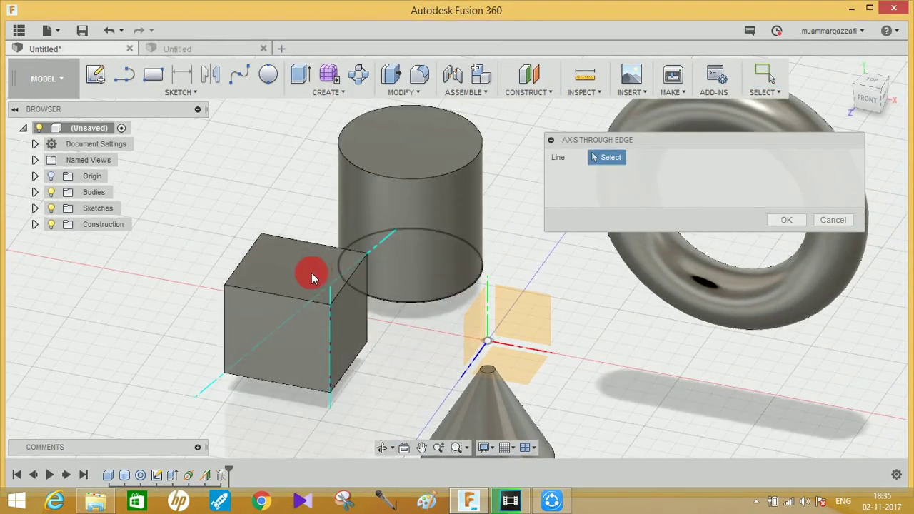
pyautogui.click(247, 289)
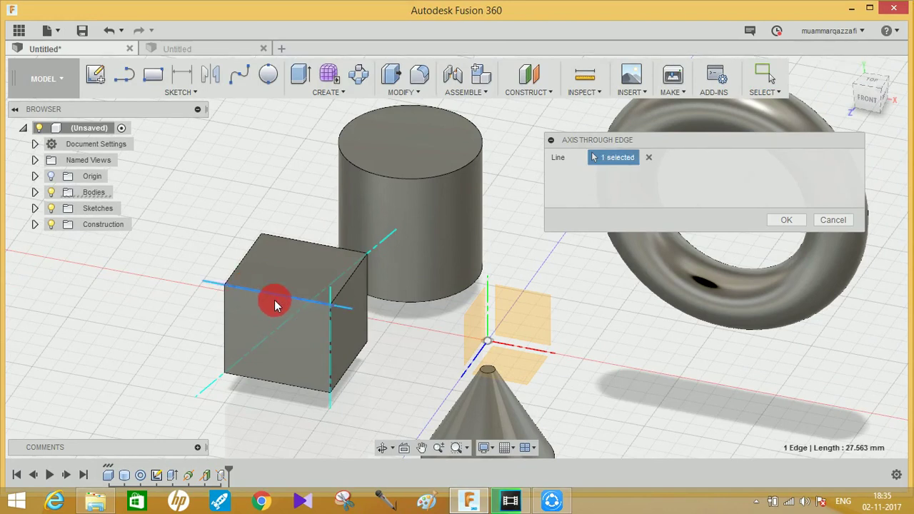
pyautogui.moveTo(312, 300)
pyautogui.keyDown('shift'); pyautogui.mouseDown(button='middle')
pyautogui.moveTo(327, 310)
pyautogui.moveTo(314, 318)
pyautogui.mouseUp(button='middle'); pyautogui.keyUp('shift')
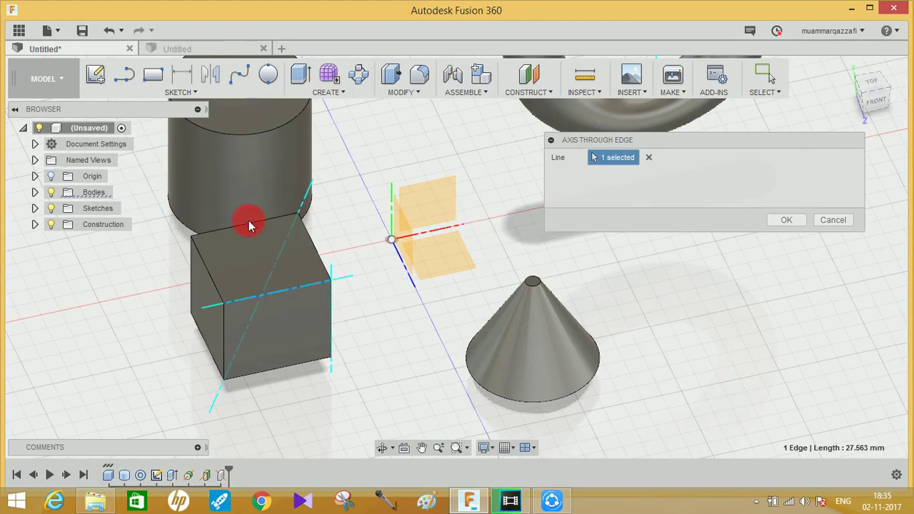
pyautogui.click(204, 270)
pyautogui.click(286, 291)
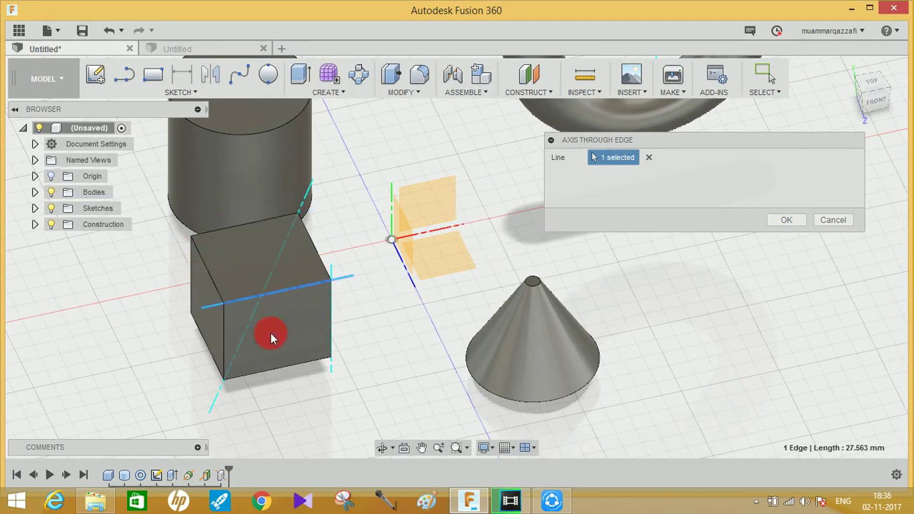
pyautogui.click(774, 220)
pyautogui.keyDown('shift'); pyautogui.moveTo(434, 298); pyautogui.dragTo(458, 156, button='middle'); pyautogui.keyUp('shift')
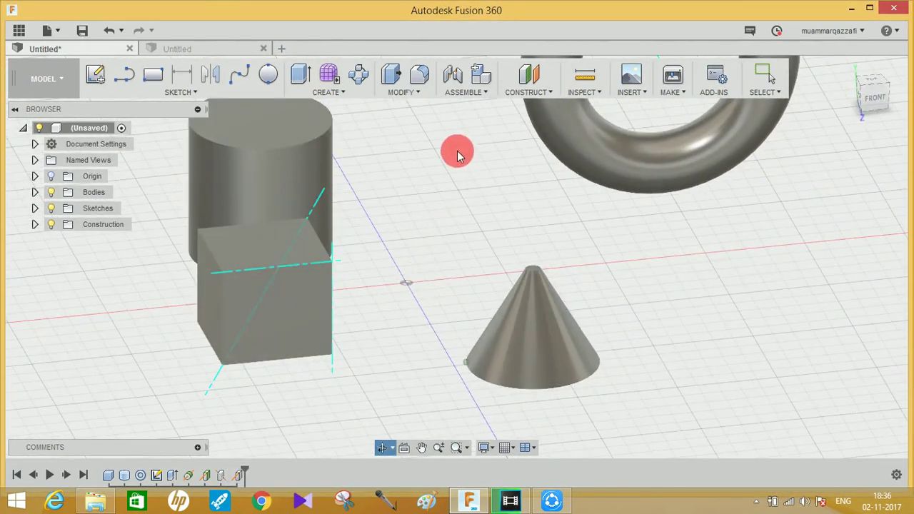
# Start Axis Perpendicular to Face at Point and select the cube's left face instead of the cylinder top.
pyautogui.click(508, 94)
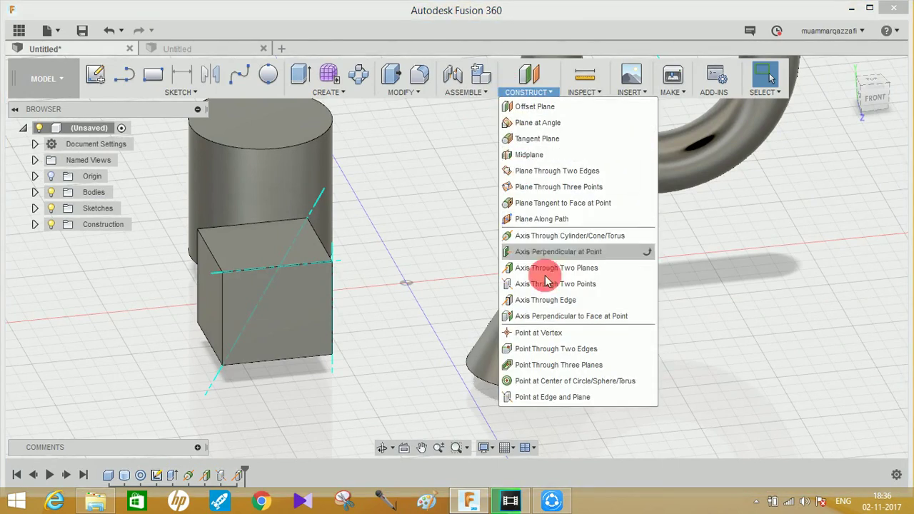
pyautogui.click(554, 319)
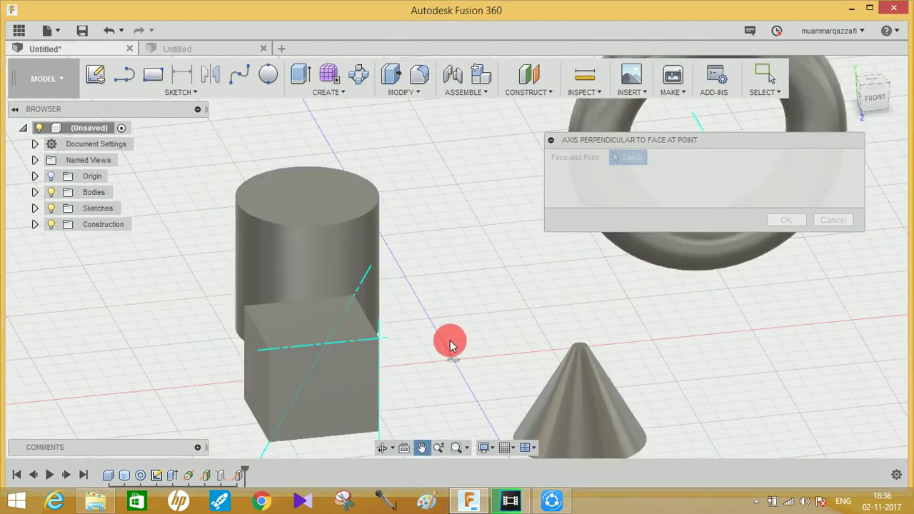
pyautogui.click(315, 197)
pyautogui.click(670, 157)
pyautogui.keyDown('shift'); pyautogui.moveTo(487, 291); pyautogui.dragTo(490, 253, button='middle'); pyautogui.keyUp('shift')
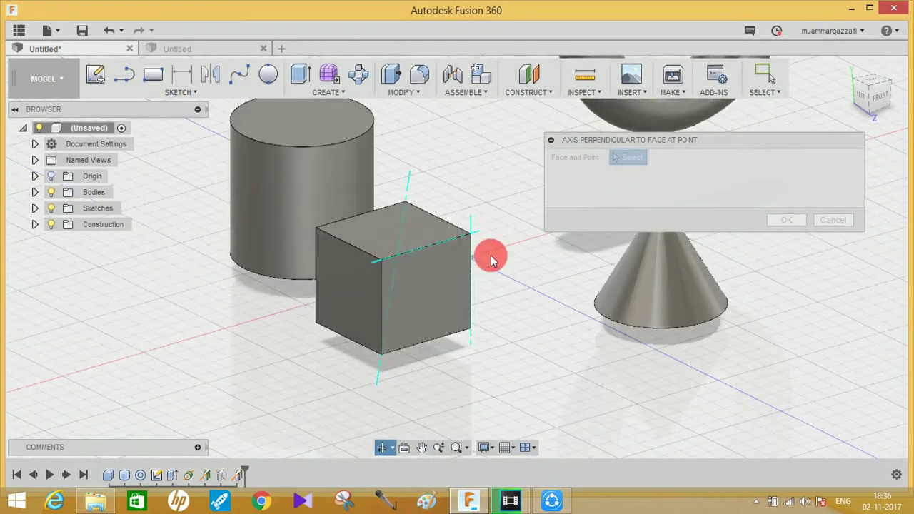
pyautogui.click(355, 294)
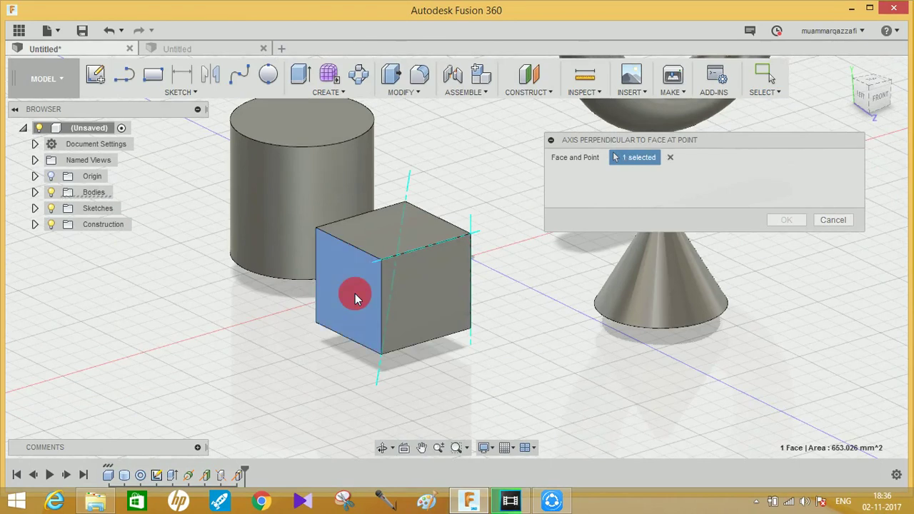
pyautogui.scroll(2, 341, 361)
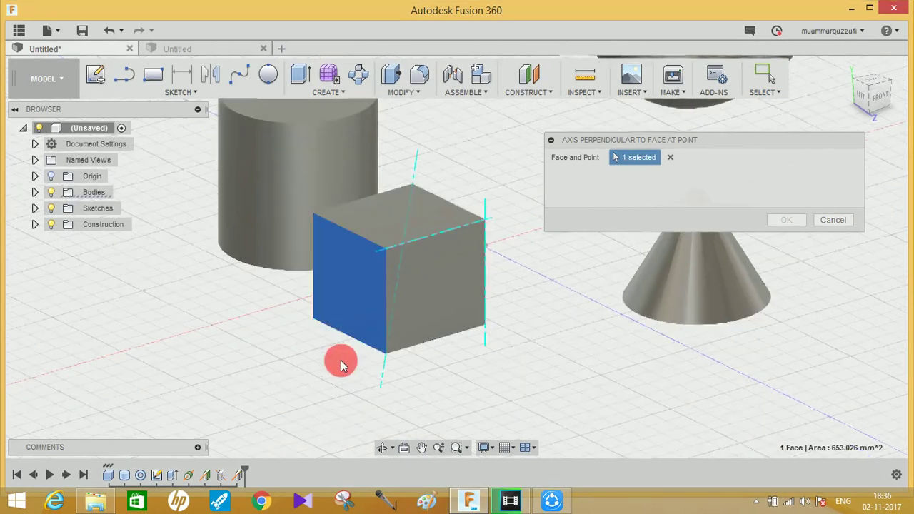
pyautogui.scroll(2, 324, 268)
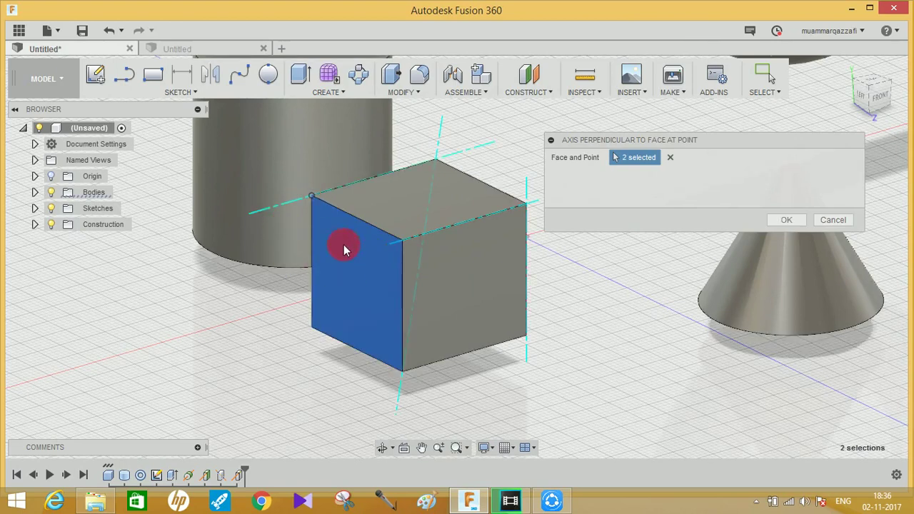
pyautogui.keyDown('shift'); pyautogui.moveTo(353, 243); pyautogui.dragTo(422, 234, button='middle'); pyautogui.keyUp('shift')
pyautogui.keyDown('shift'); pyautogui.moveTo(424, 278); pyautogui.dragTo(316, 244, button='middle'); pyautogui.keyUp('shift')
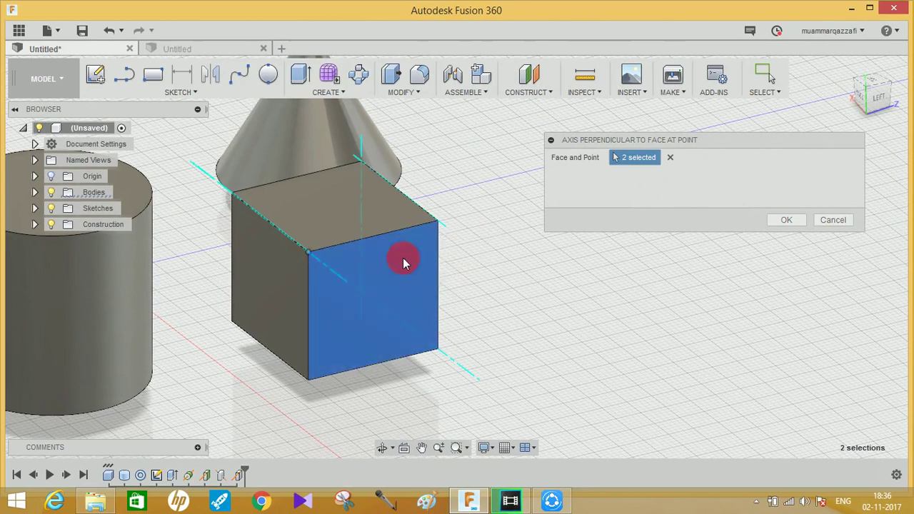
# Create the axis perpendicular to the cube's left face through its bottom corner.
pyautogui.click(671, 158)
pyautogui.click(263, 317)
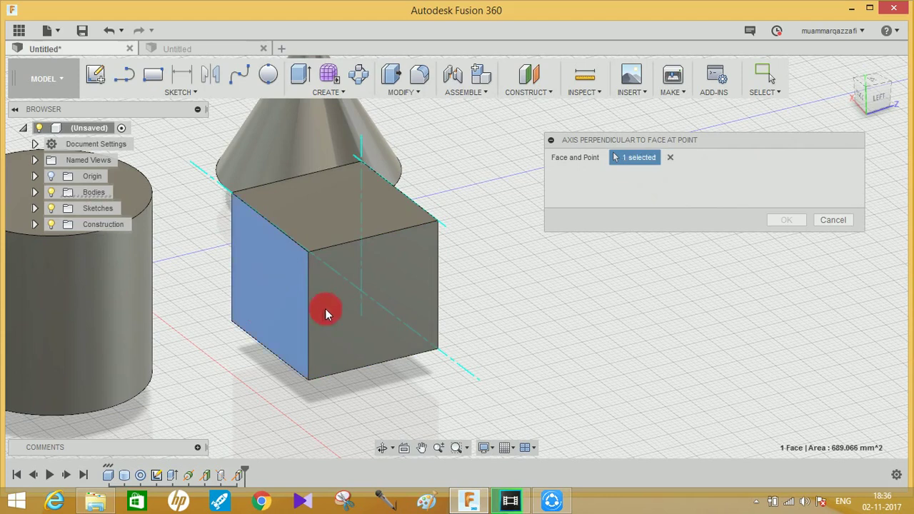
pyautogui.click(308, 380)
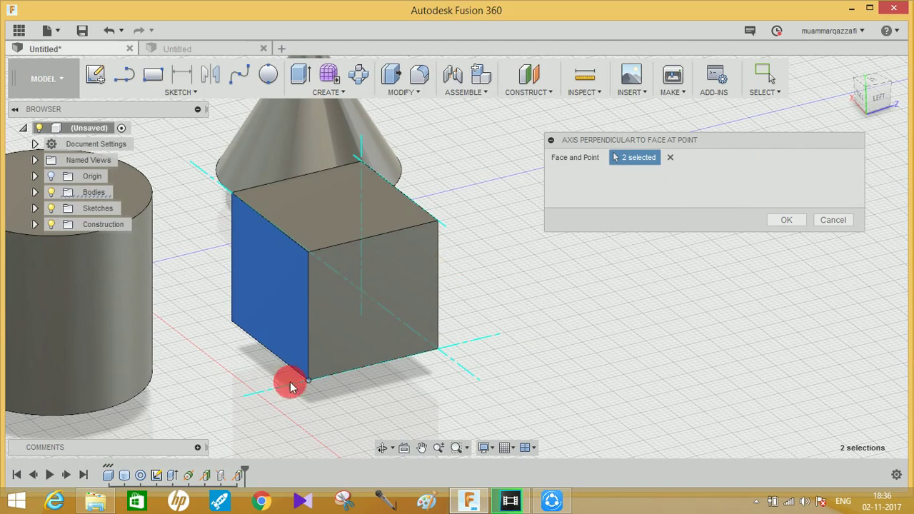
pyautogui.click(786, 220)
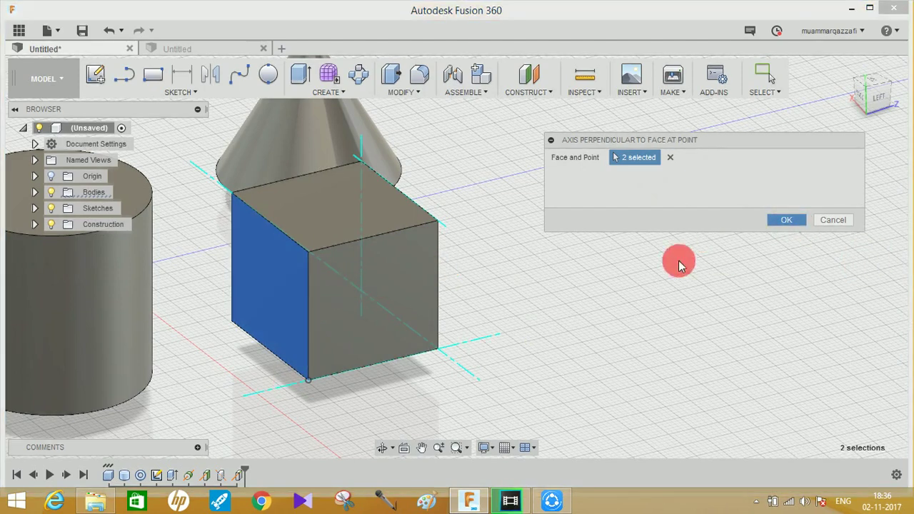
pyautogui.keyDown('shift'); pyautogui.moveTo(590, 259); pyautogui.dragTo(507, 159, button='middle'); pyautogui.keyUp('shift')
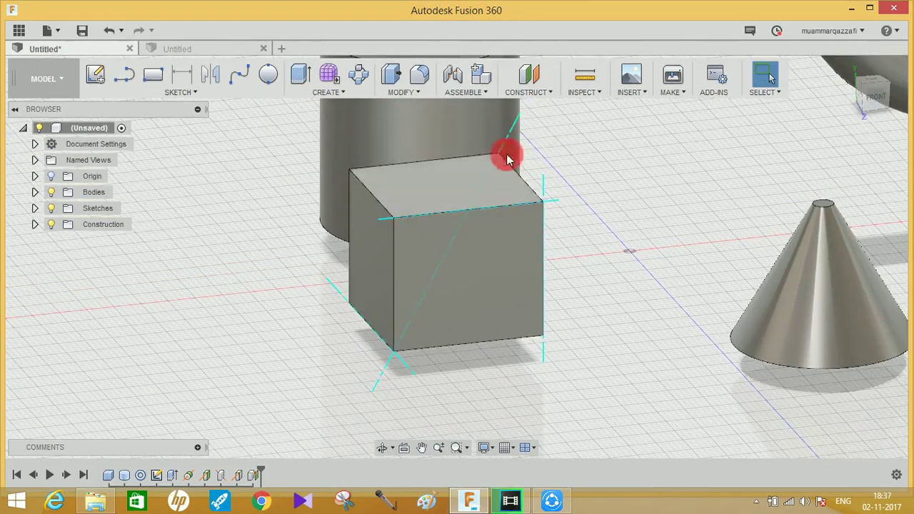
pyautogui.click(541, 93)
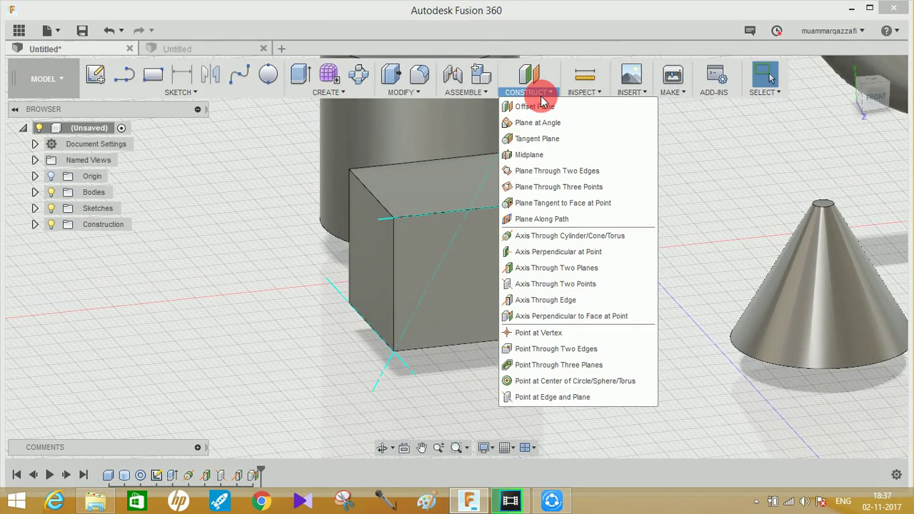